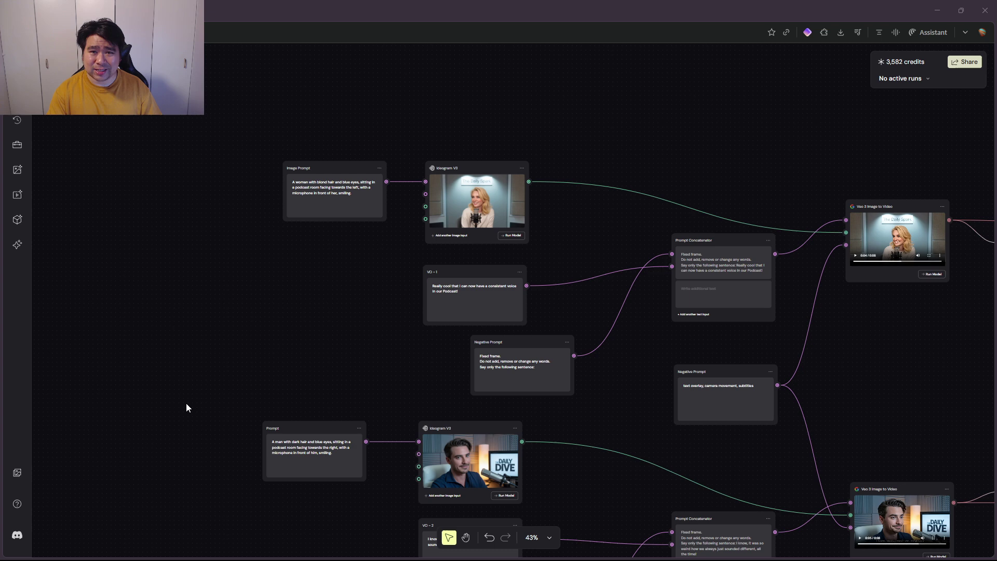
Step: Zoom the canvas to 75% and look over the woman's Image Prompt, Ideogram V3 portrait and VO - 1 nodes
{"action": "scroll", "coordinate": [367, 369], "scroll_direction": "up", "scroll_amount": 5}
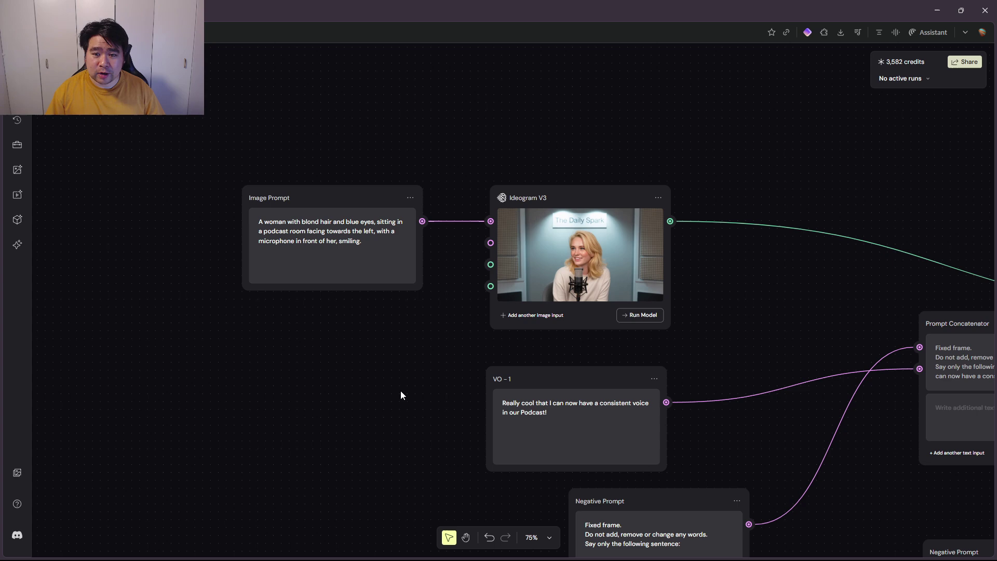
{"action": "scroll", "coordinate": [334, 263], "scroll_direction": "down", "scroll_amount": 5}
{"action": "scroll", "coordinate": [334, 292], "scroll_direction": "down", "scroll_amount": 2}
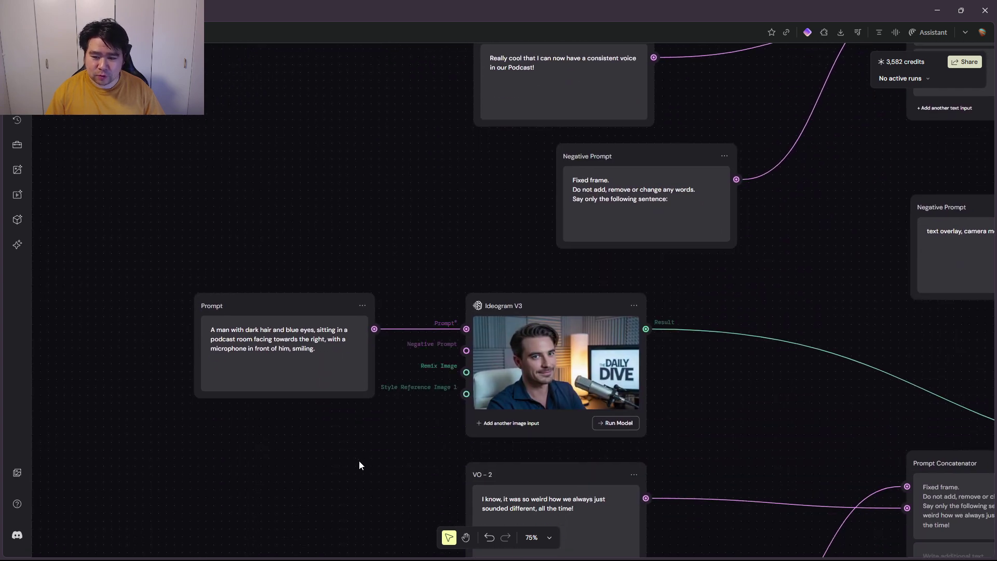
{"action": "scroll", "coordinate": [358, 462], "scroll_direction": "down", "scroll_amount": 1}
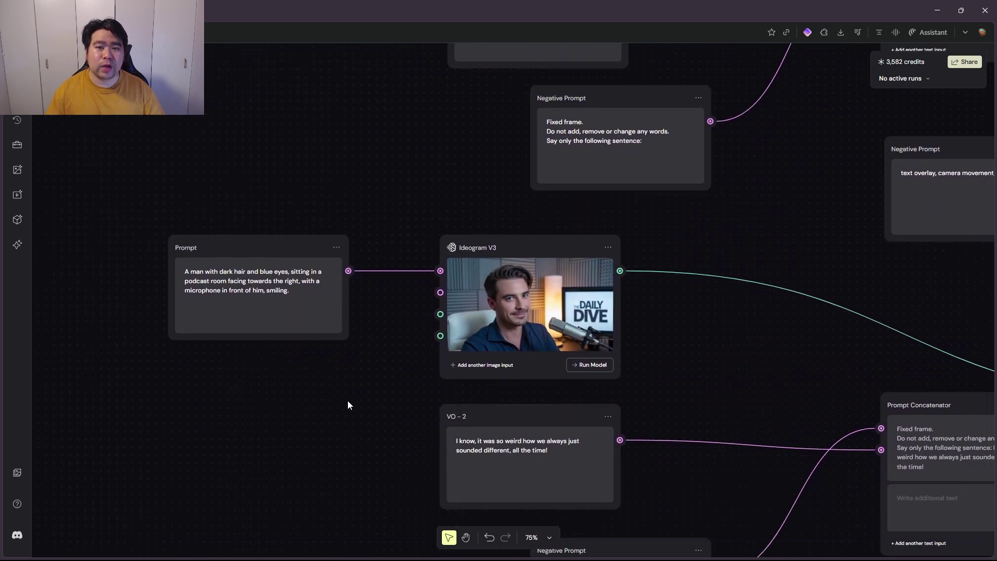
{"action": "scroll", "coordinate": [484, 397], "scroll_direction": "up", "scroll_amount": 6}
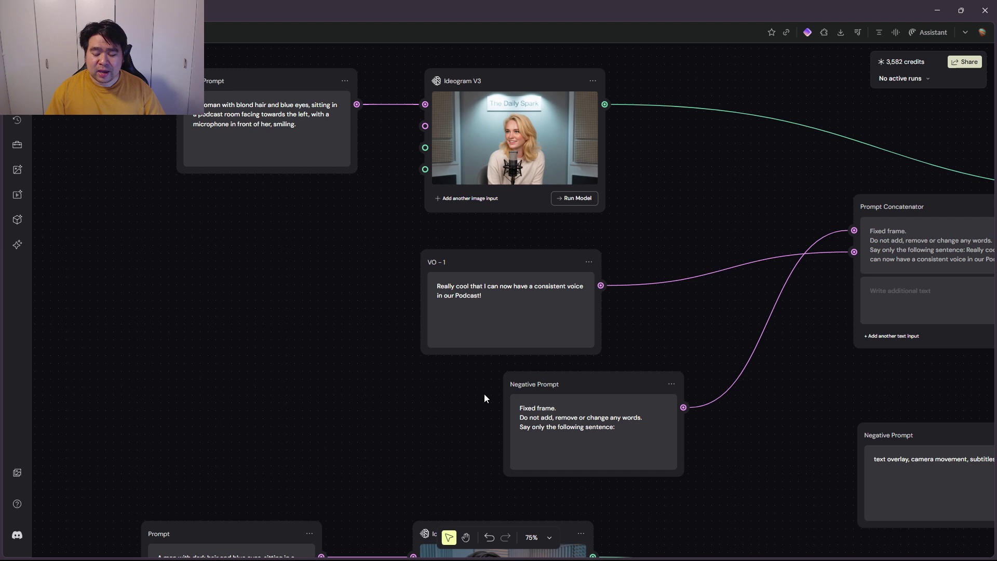
Step: Pan right and zoom to 87% on the Prompt Concatenator feeding the woman's Veo 3 Image to Video node
{"action": "scroll", "coordinate": [584, 316], "scroll_direction": "up", "scroll_amount": 3}
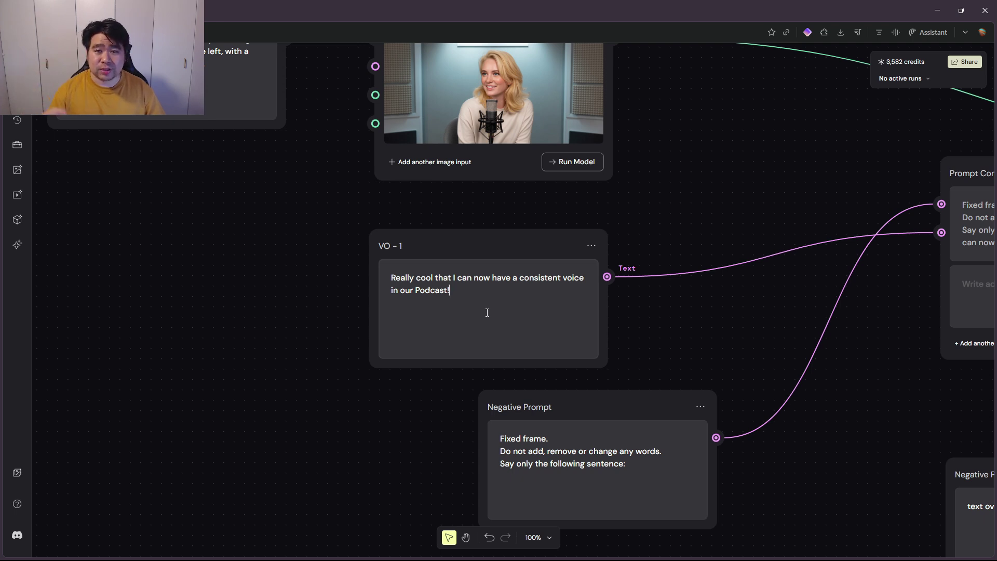
{"action": "scroll", "coordinate": [433, 390], "scroll_direction": "down", "scroll_amount": 3}
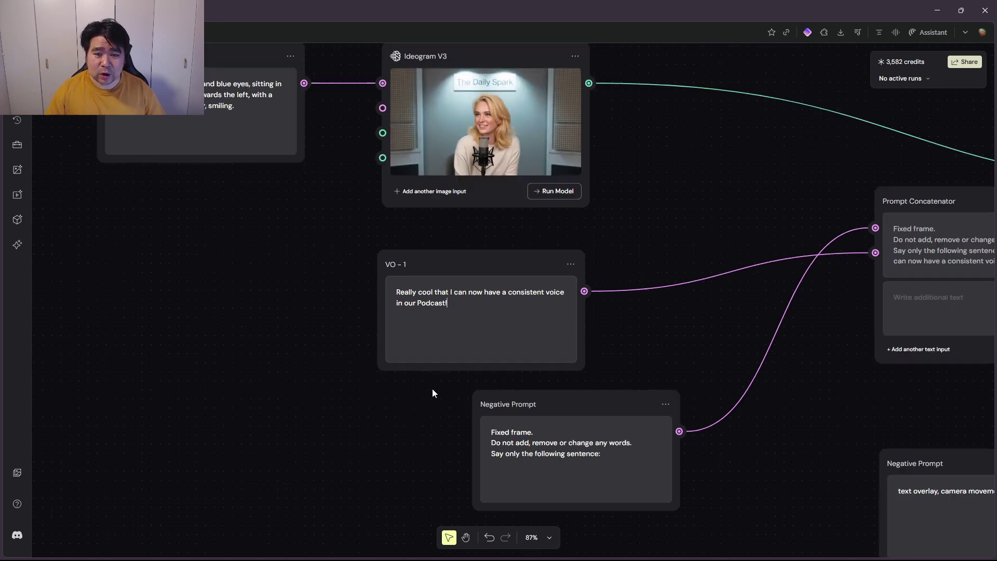
{"action": "left_click_drag", "start_coordinate": [756, 375], "coordinate": [576, 385]}
{"action": "scroll", "coordinate": [572, 363], "scroll_direction": "down", "scroll_amount": 2}
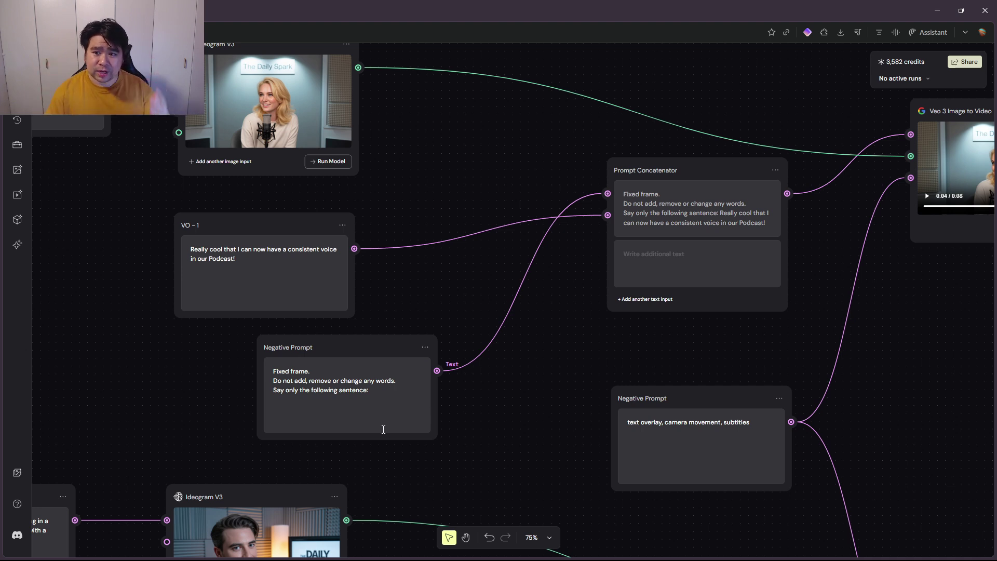
{"action": "scroll", "coordinate": [639, 370], "scroll_direction": "up", "scroll_amount": 2}
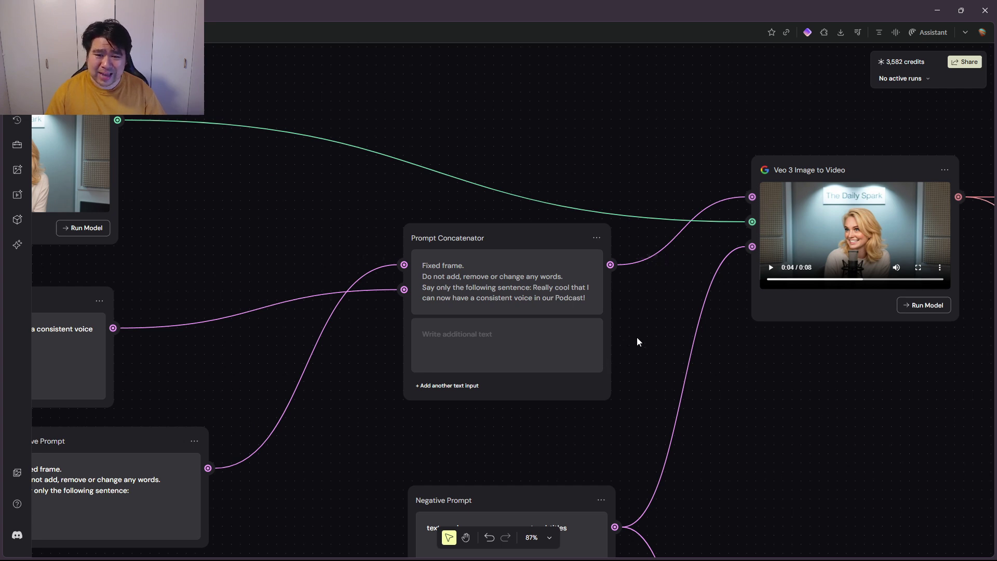
Step: Pan among the Prompt Concatenator, Veo 3 and Extract Dialogue nodes, then down to the man's stream
{"action": "left_click_drag", "start_coordinate": [356, 367], "coordinate": [500, 349]}
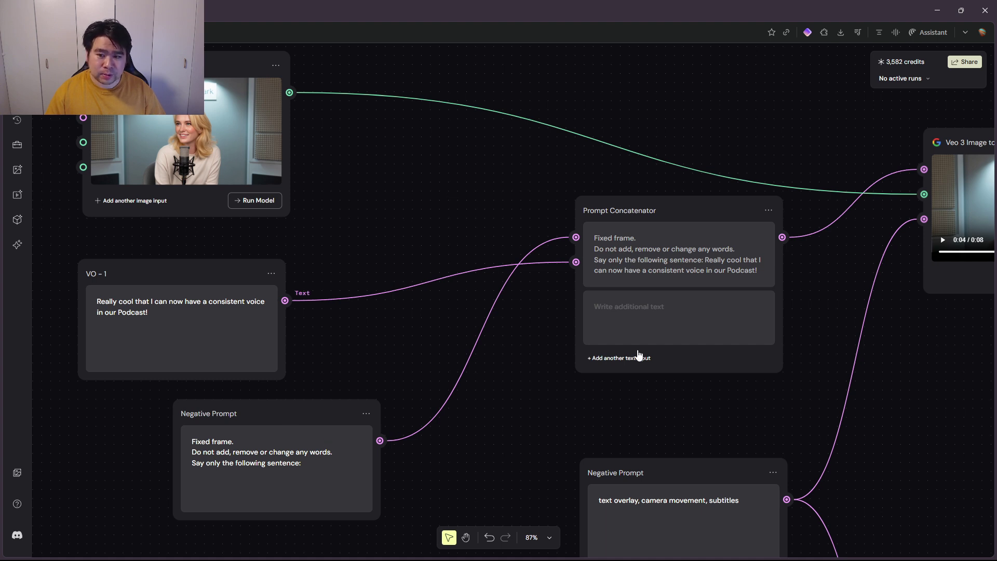
{"action": "left_click_drag", "start_coordinate": [916, 374], "coordinate": [732, 440]}
{"action": "left_click_drag", "start_coordinate": [288, 349], "coordinate": [386, 362]}
{"action": "left_click_drag", "start_coordinate": [762, 240], "coordinate": [519, 233]}
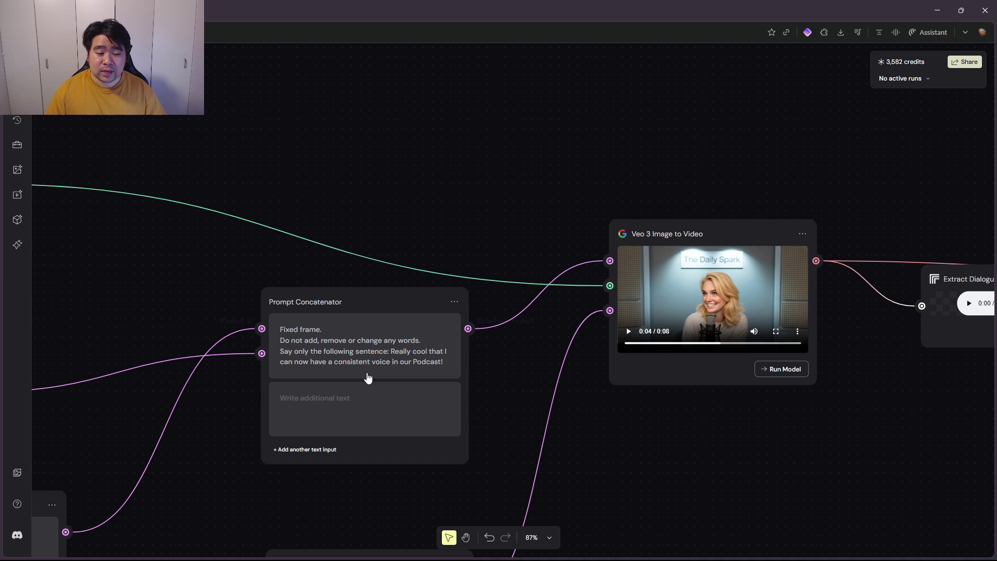
{"action": "scroll", "coordinate": [415, 409], "scroll_direction": "left", "scroll_amount": 5}
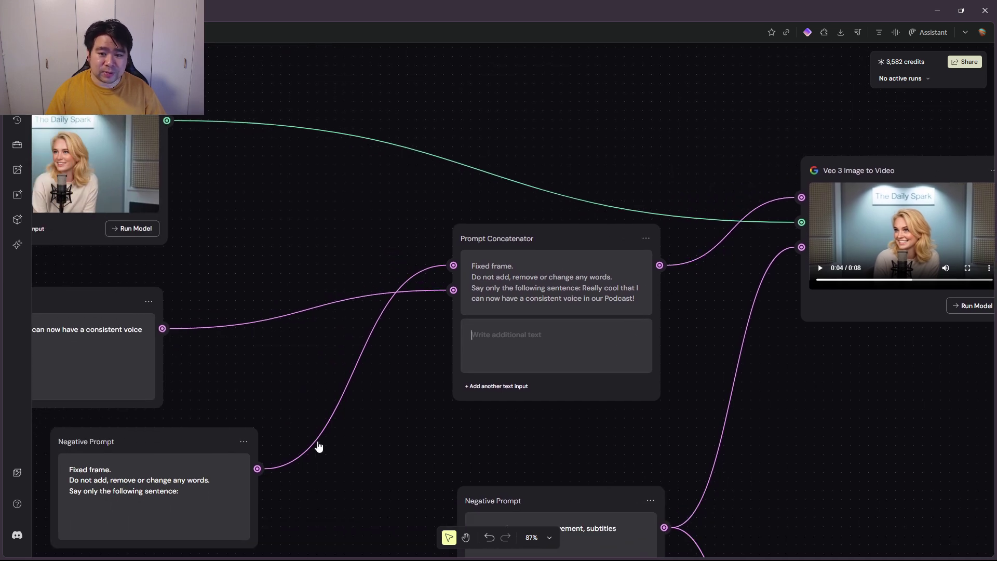
{"action": "left_click_drag", "start_coordinate": [758, 400], "coordinate": [569, 429]}
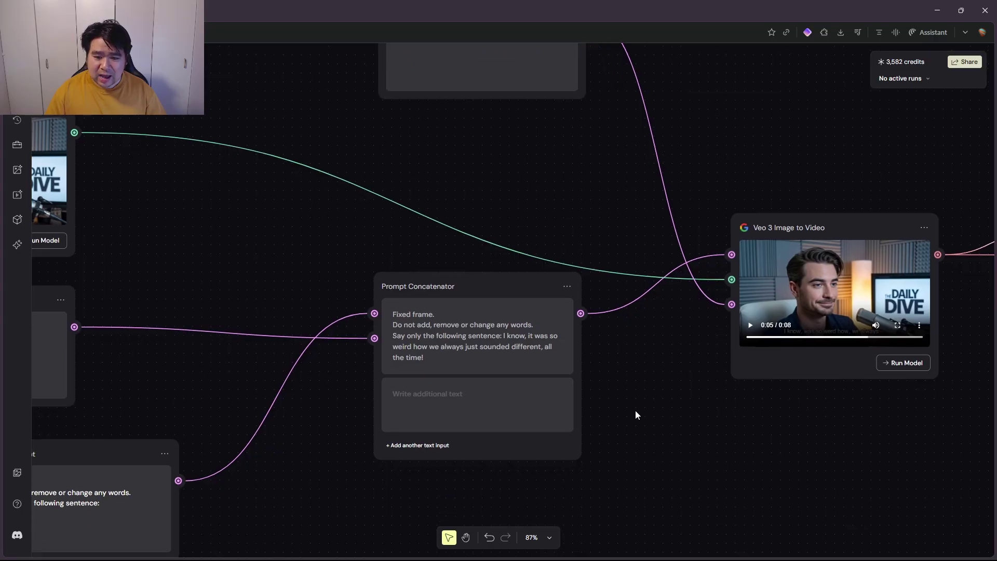
Step: Pan past the VO - 2 nodes and back to the woman's Veo 3 and Extract Dialogue nodes
{"action": "left_click_drag", "start_coordinate": [634, 410], "coordinate": [590, 476]}
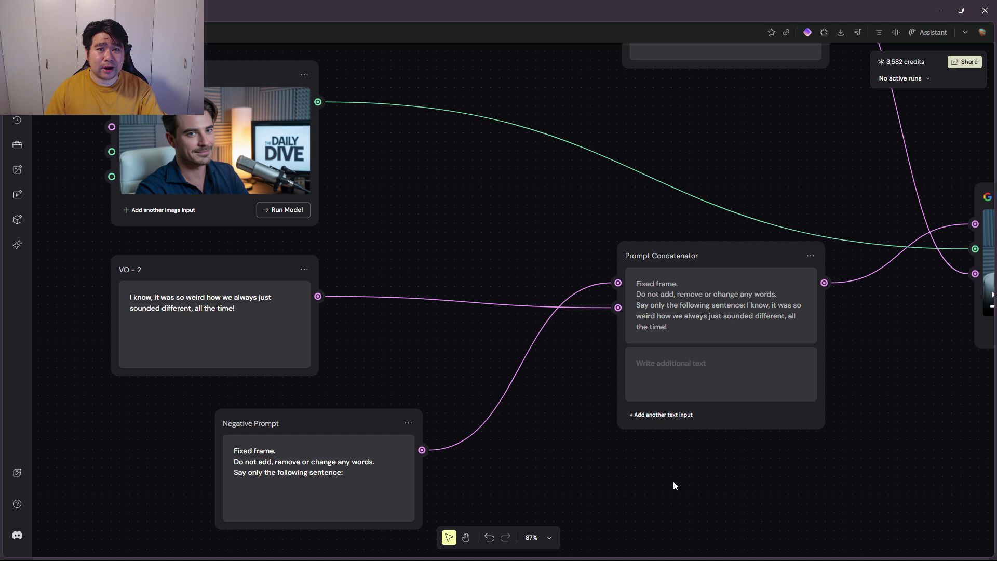
{"action": "left_click_drag", "start_coordinate": [644, 456], "coordinate": [512, 466]}
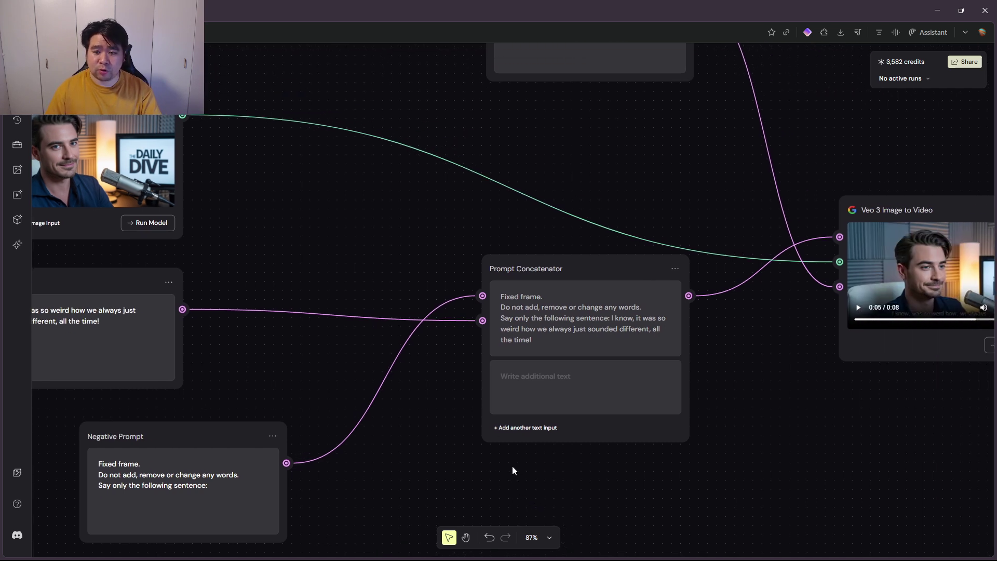
{"action": "left_click_drag", "start_coordinate": [759, 390], "coordinate": [404, 455]}
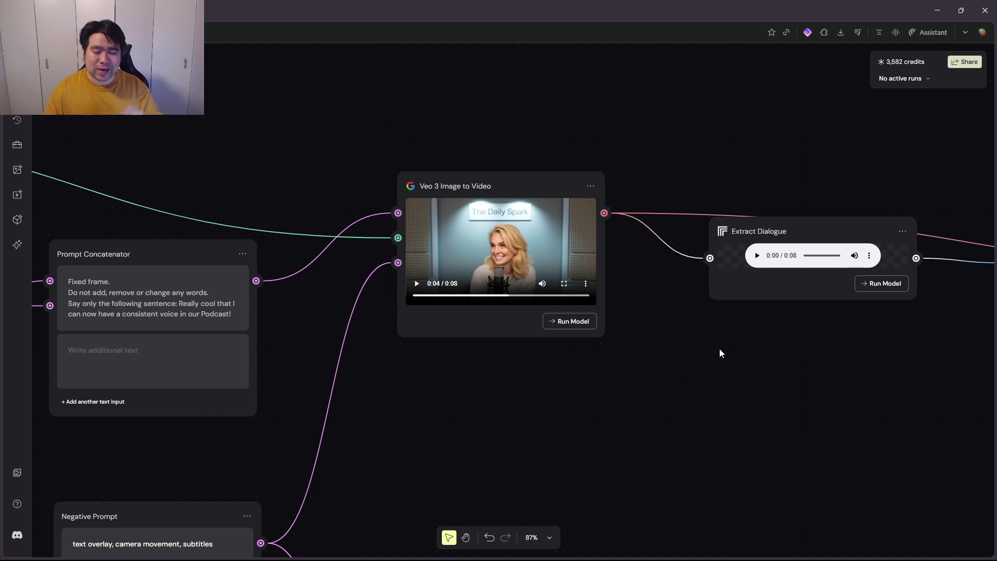
Step: Inspect Extract Dialogue's properties, pan to the Eleven Labs - Voice Changer node, then deselect
{"action": "scroll", "coordinate": [842, 373], "scroll_direction": "right", "scroll_amount": 5}
{"action": "left_click_drag", "start_coordinate": [685, 258], "coordinate": [677, 275]}
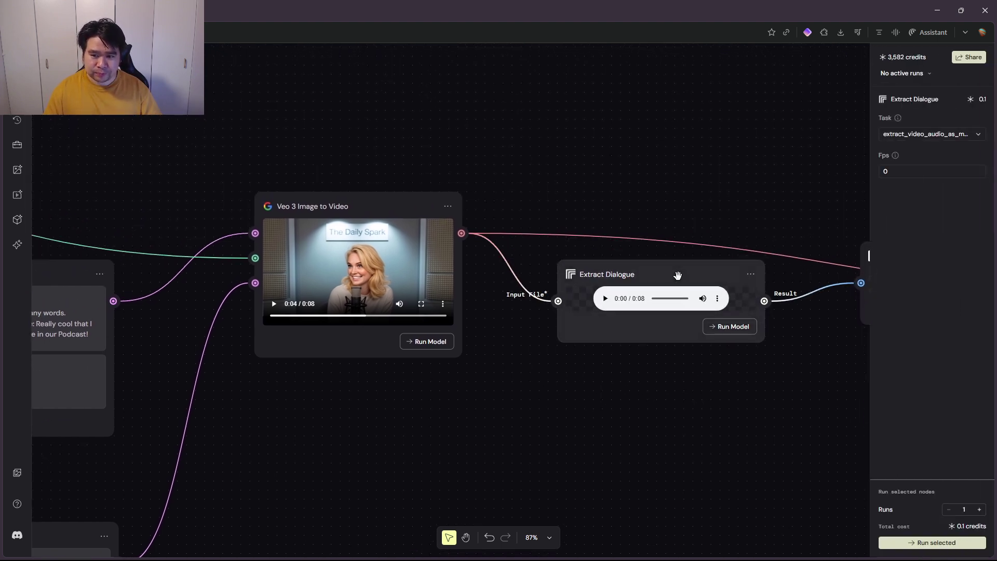
{"action": "left_click_drag", "start_coordinate": [755, 370], "coordinate": [601, 362]}
{"action": "left_click_drag", "start_coordinate": [699, 396], "coordinate": [599, 396]}
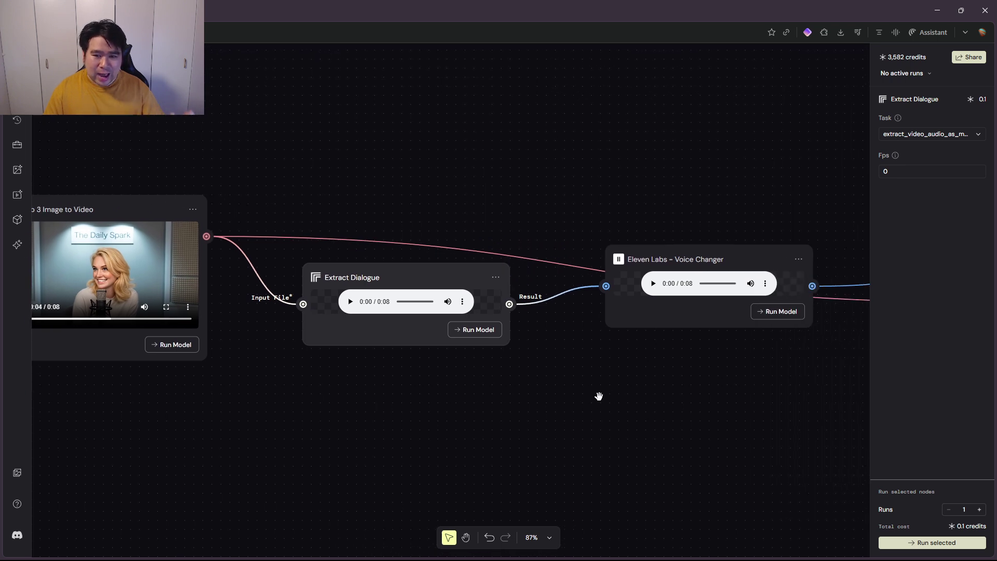
{"action": "left_click_drag", "start_coordinate": [528, 392], "coordinate": [556, 398]}
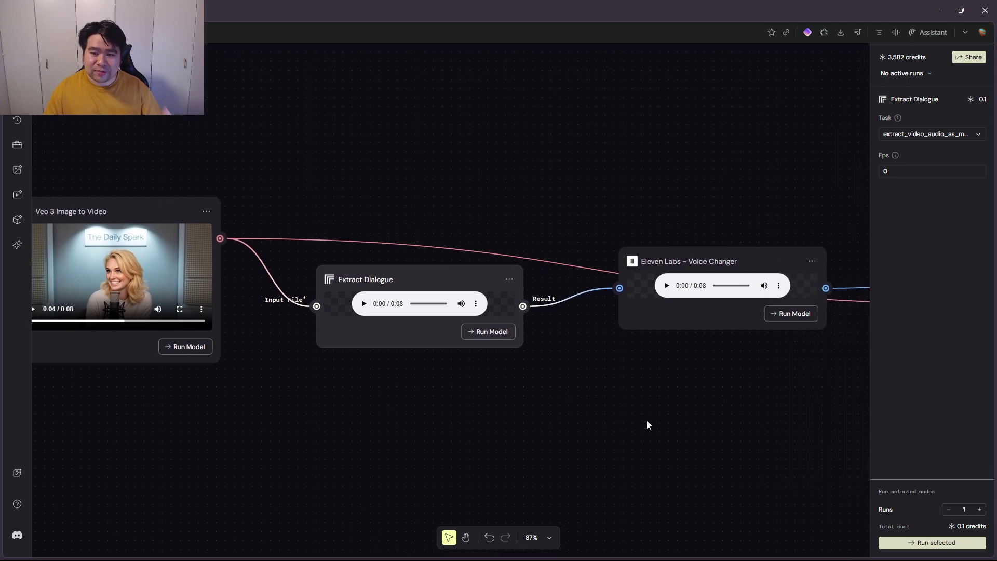
{"action": "left_click", "coordinate": [706, 379]}
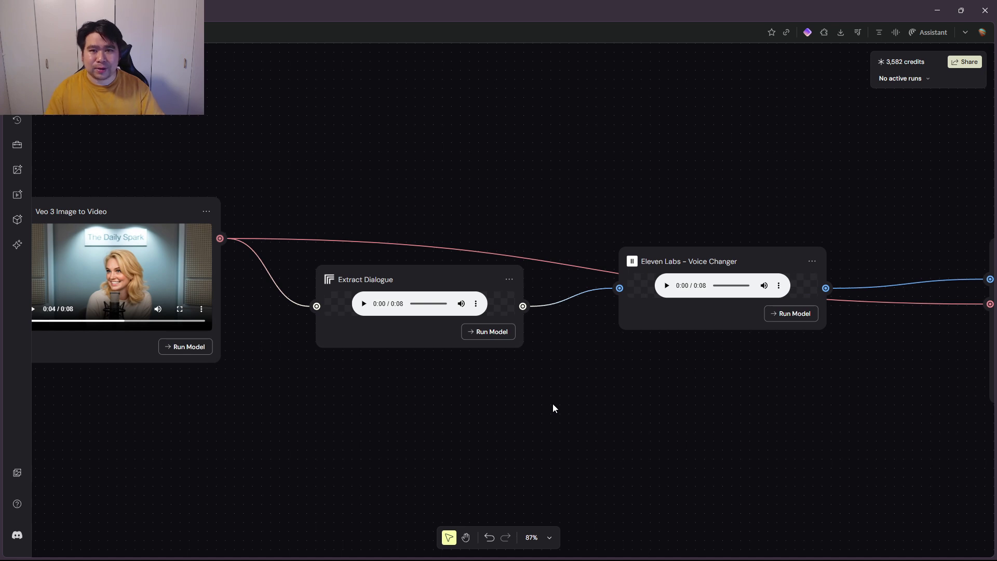
Step: Review the Voice Changer's voice list, leave it on Rachel, and close its settings
{"action": "left_click", "coordinate": [746, 261]}
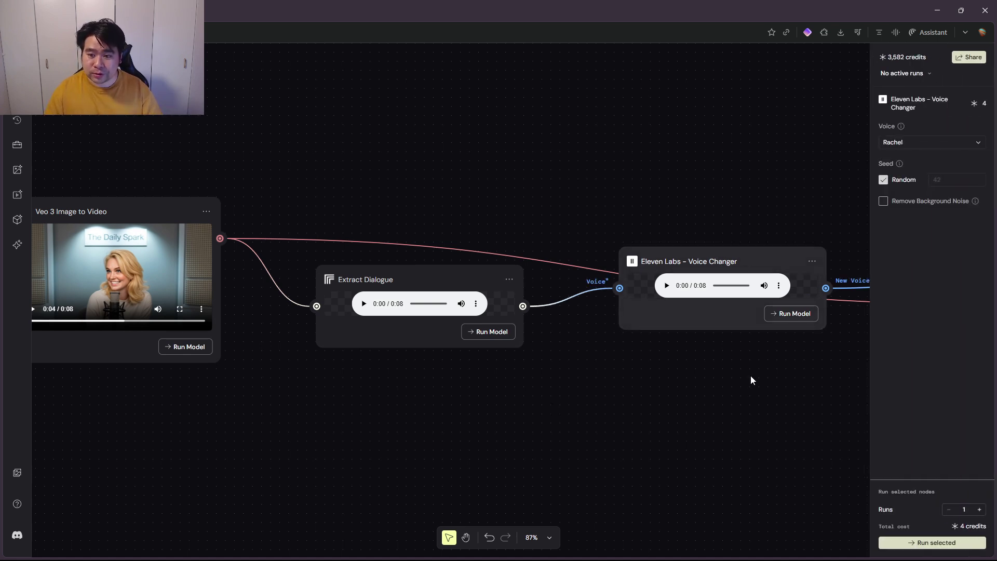
{"action": "scroll", "coordinate": [690, 376], "scroll_direction": "right", "scroll_amount": 5}
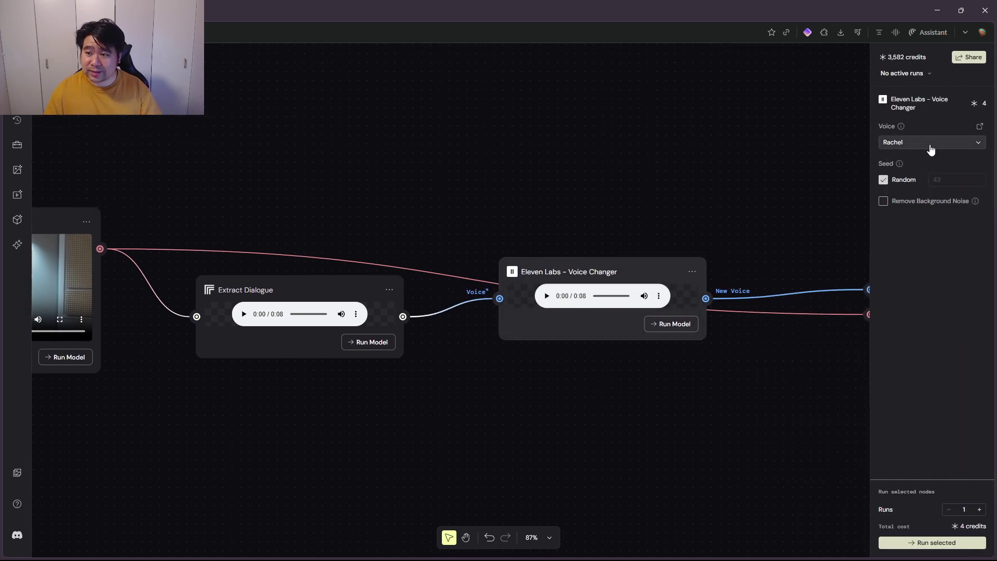
{"action": "left_click", "coordinate": [929, 148]}
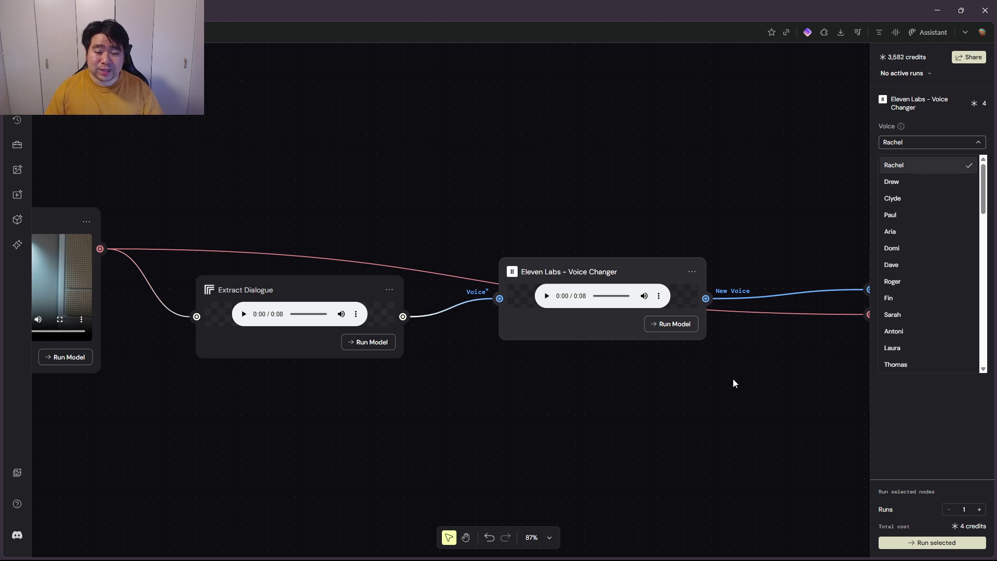
{"action": "scroll", "coordinate": [418, 421], "scroll_direction": "left", "scroll_amount": 3}
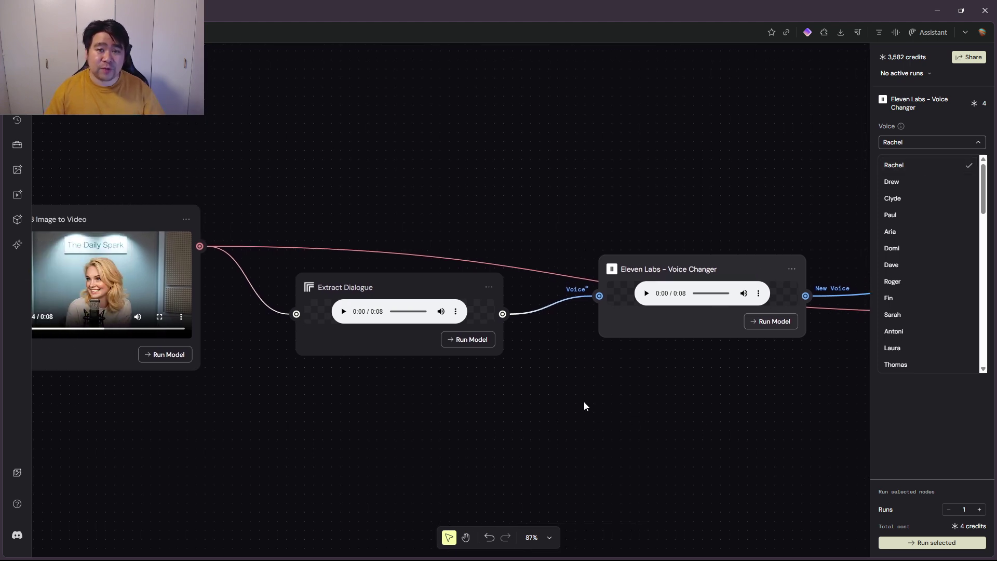
{"action": "left_click", "coordinate": [703, 412]}
Step: Scroll down to the man's Veo 3, Extract Dialogue and Voice Changer chain feeding the Merge node
{"action": "scroll", "coordinate": [418, 431], "scroll_direction": "left", "scroll_amount": 4}
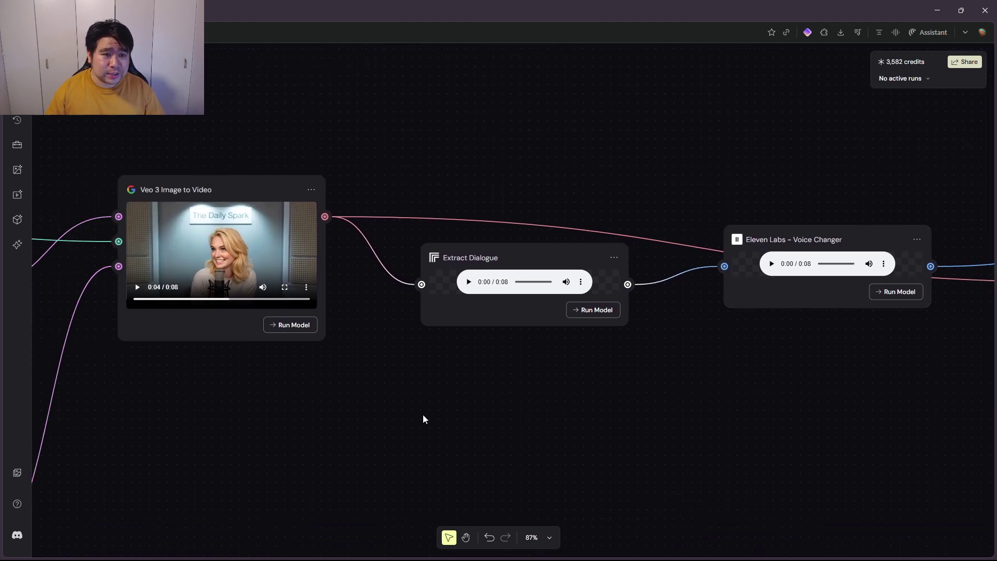
{"action": "scroll", "coordinate": [452, 353], "scroll_direction": "down", "scroll_amount": 3}
{"action": "scroll", "coordinate": [462, 317], "scroll_direction": "up", "scroll_amount": 8}
{"action": "scroll", "coordinate": [490, 326], "scroll_direction": "down", "scroll_amount": 5}
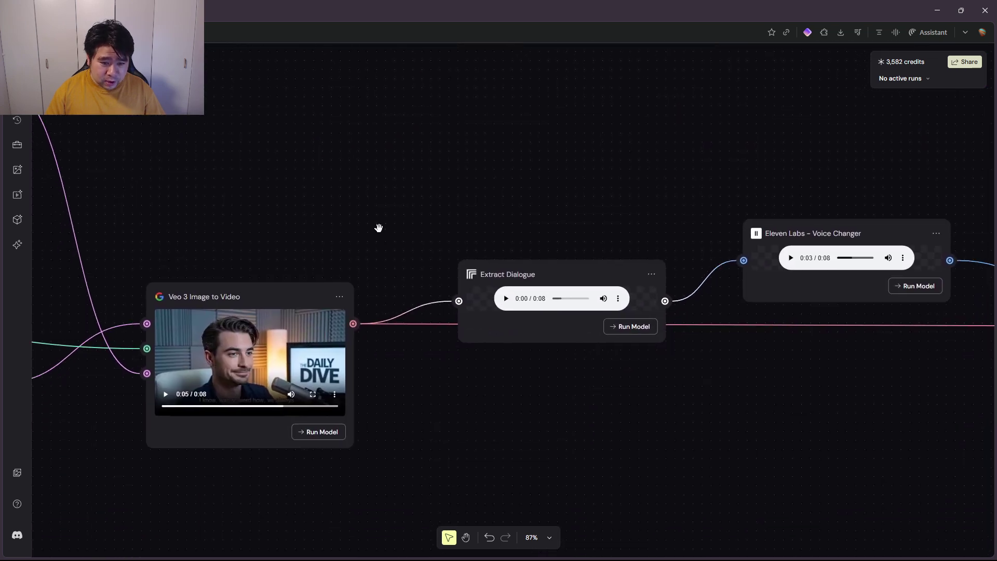
{"action": "scroll", "coordinate": [661, 381], "scroll_direction": "right", "scroll_amount": 3}
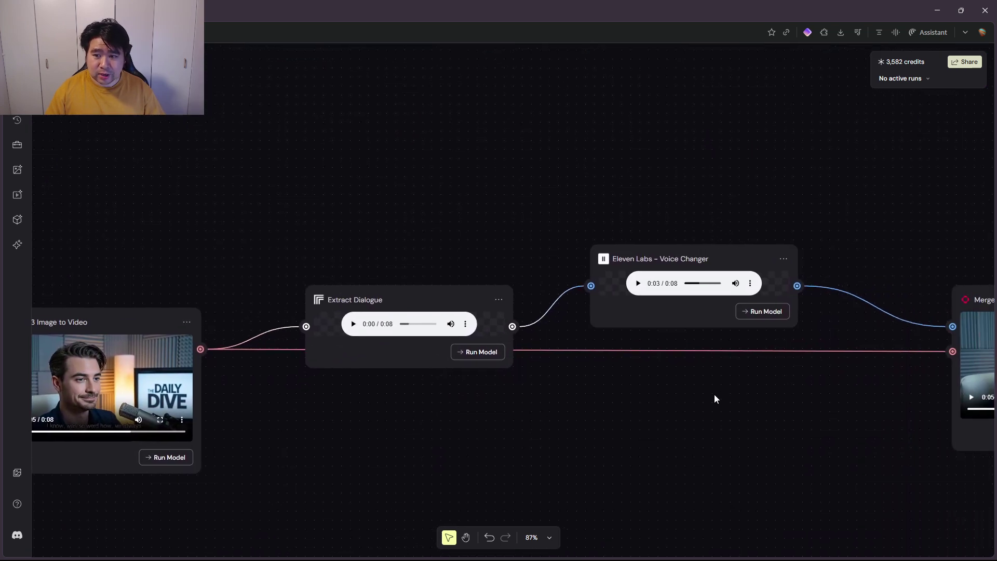
{"action": "left_click_drag", "start_coordinate": [715, 396], "coordinate": [285, 424]}
{"action": "left_click_drag", "start_coordinate": [487, 240], "coordinate": [380, 296]}
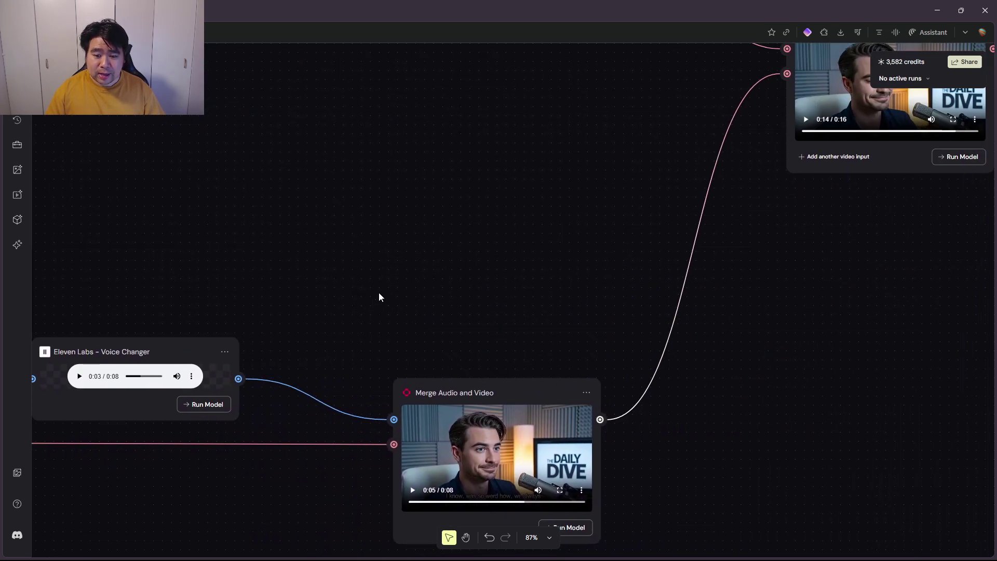
{"action": "scroll", "coordinate": [438, 227], "scroll_direction": "down", "scroll_amount": 2}
{"action": "scroll", "coordinate": [430, 207], "scroll_direction": "down", "scroll_amount": 5}
{"action": "scroll", "coordinate": [431, 367], "scroll_direction": "up", "scroll_amount": 4}
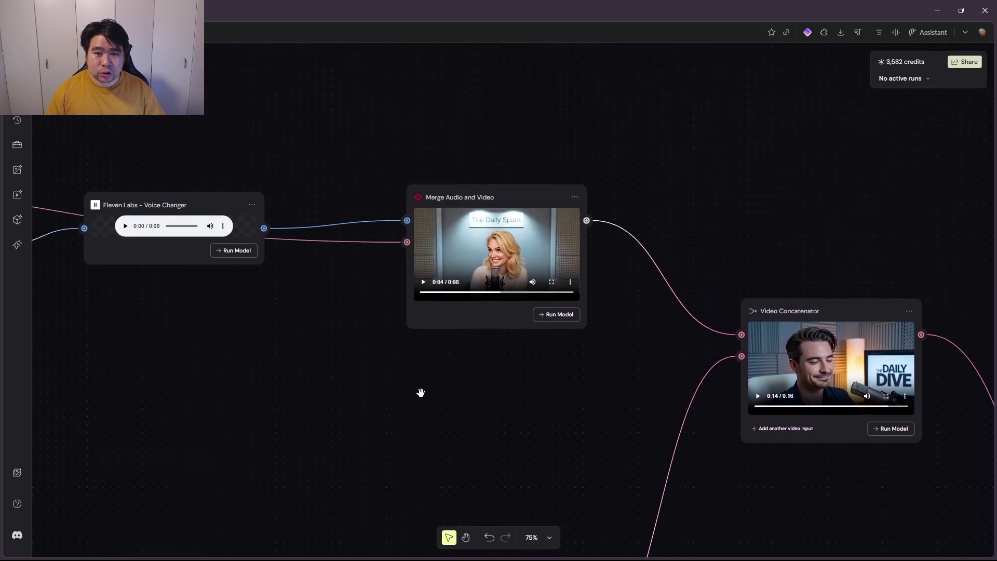
{"action": "scroll", "coordinate": [416, 244], "scroll_direction": "up", "scroll_amount": 2}
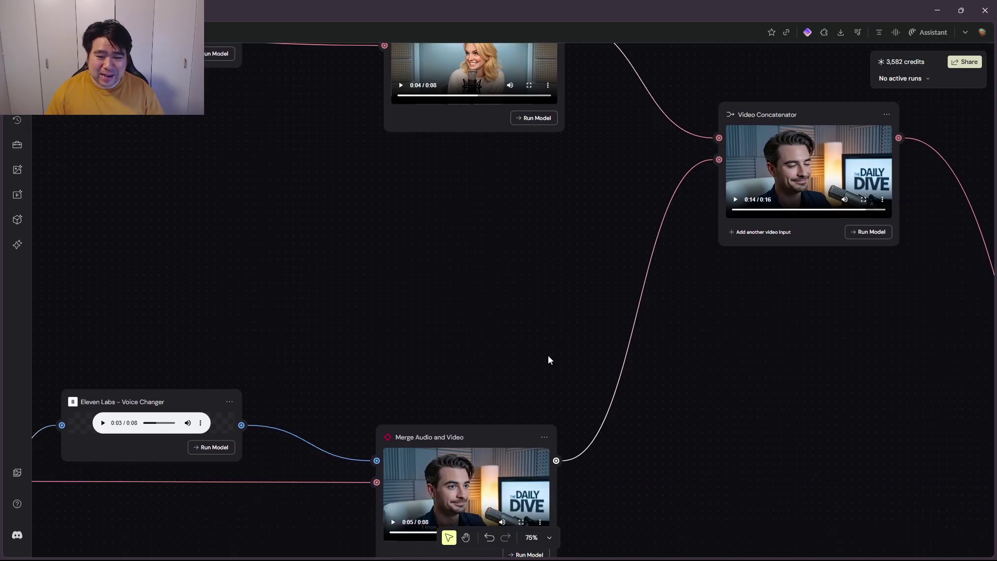
{"action": "scroll", "coordinate": [543, 342], "scroll_direction": "down", "scroll_amount": 2}
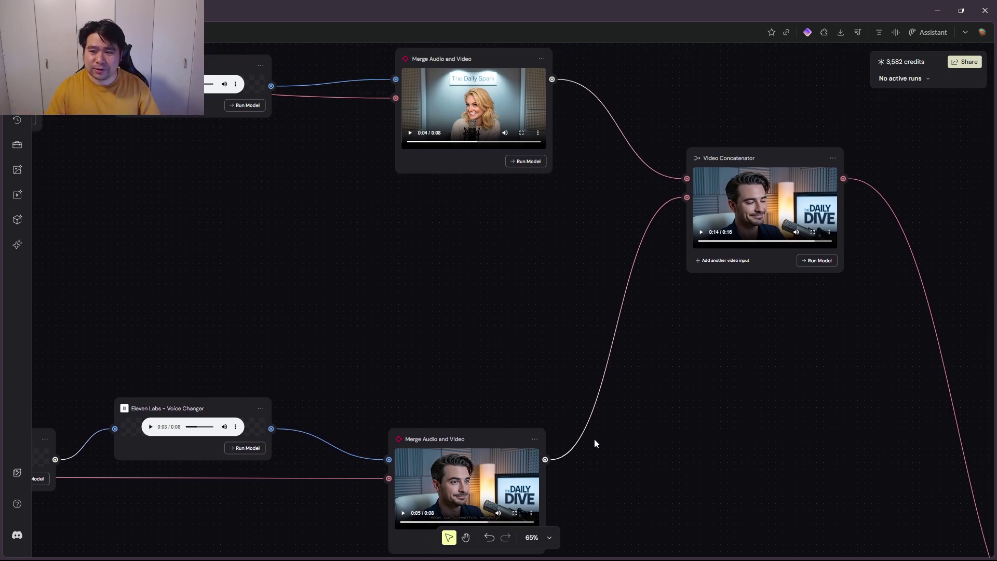
{"action": "left_click_drag", "start_coordinate": [725, 305], "coordinate": [553, 403]}
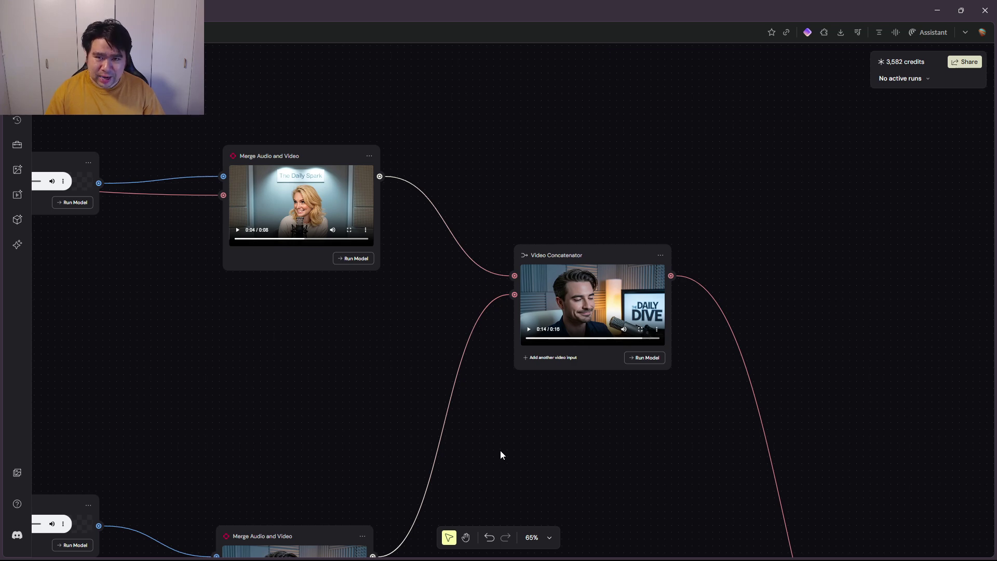
{"action": "scroll", "coordinate": [566, 388], "scroll_direction": "down", "scroll_amount": 5}
{"action": "scroll", "coordinate": [409, 469], "scroll_direction": "up", "scroll_amount": 4}
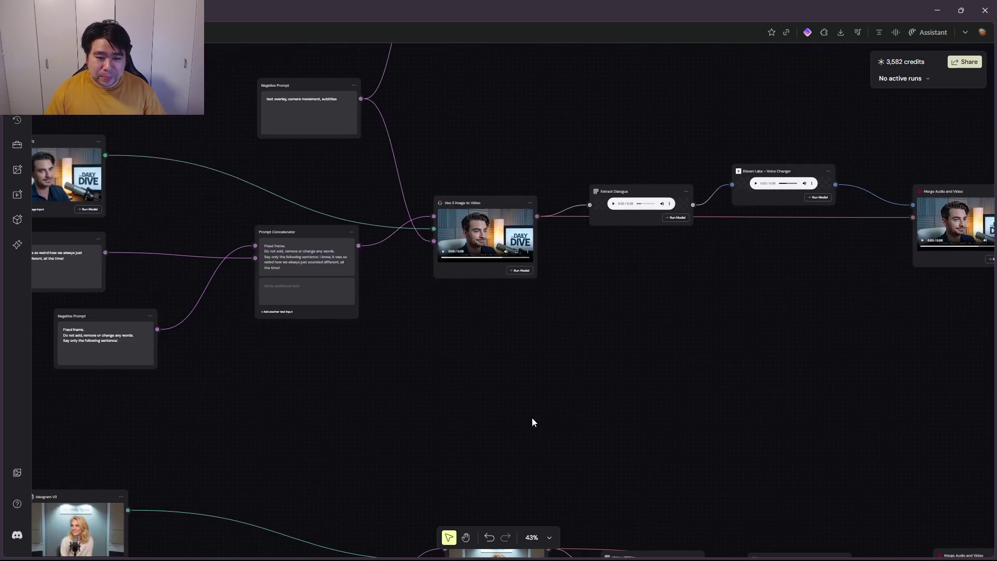
{"action": "scroll", "coordinate": [538, 387], "scroll_direction": "down", "scroll_amount": 5}
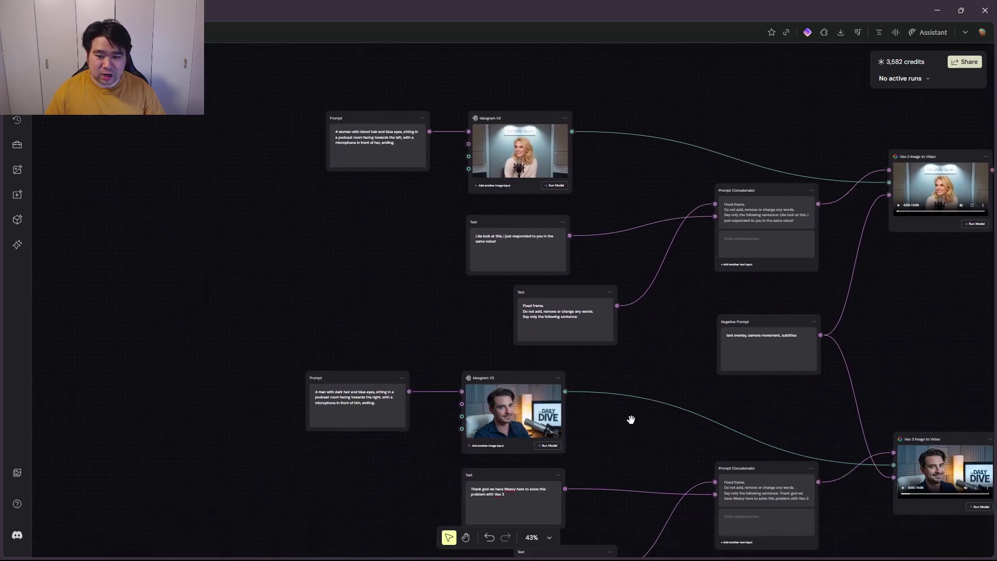
{"action": "scroll", "coordinate": [553, 410], "scroll_direction": "right", "scroll_amount": 3}
{"action": "scroll", "coordinate": [553, 410], "scroll_direction": "down", "scroll_amount": 1}
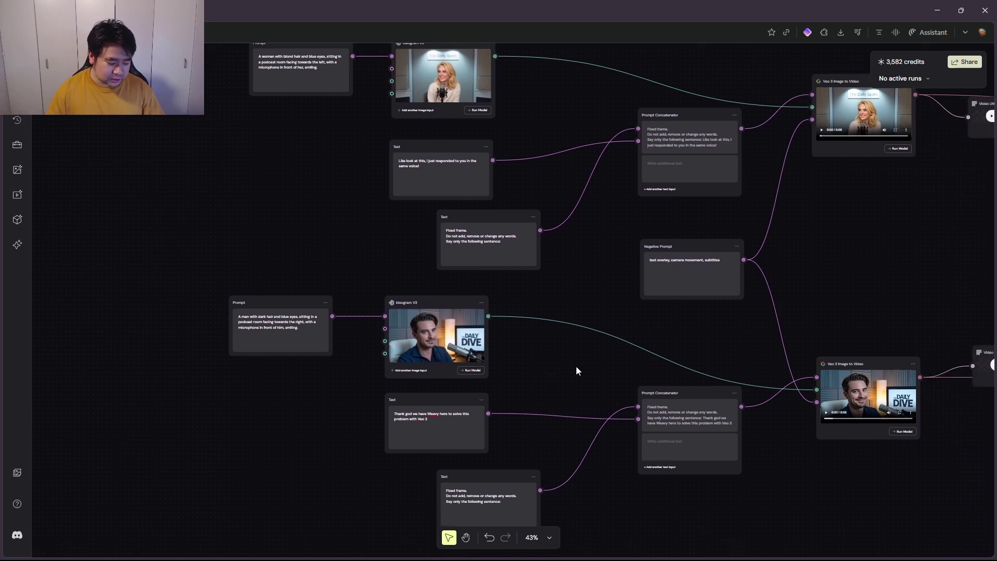
{"action": "scroll", "coordinate": [582, 317], "scroll_direction": "up", "scroll_amount": 1}
{"action": "scroll", "coordinate": [582, 317], "scroll_direction": "right", "scroll_amount": 1}
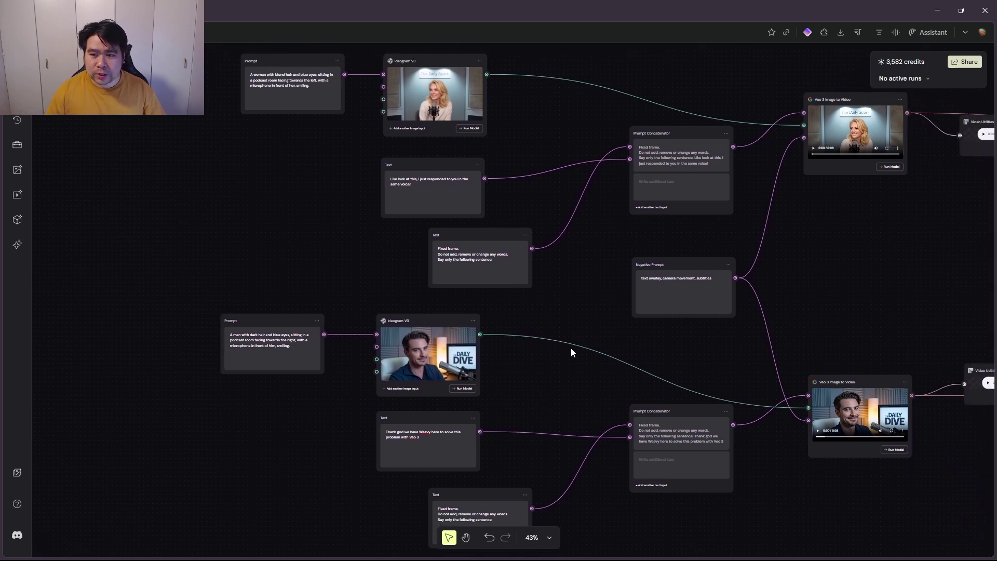
{"action": "left_click_drag", "start_coordinate": [571, 349], "coordinate": [355, 359]}
{"action": "left_click_drag", "start_coordinate": [736, 282], "coordinate": [573, 285]}
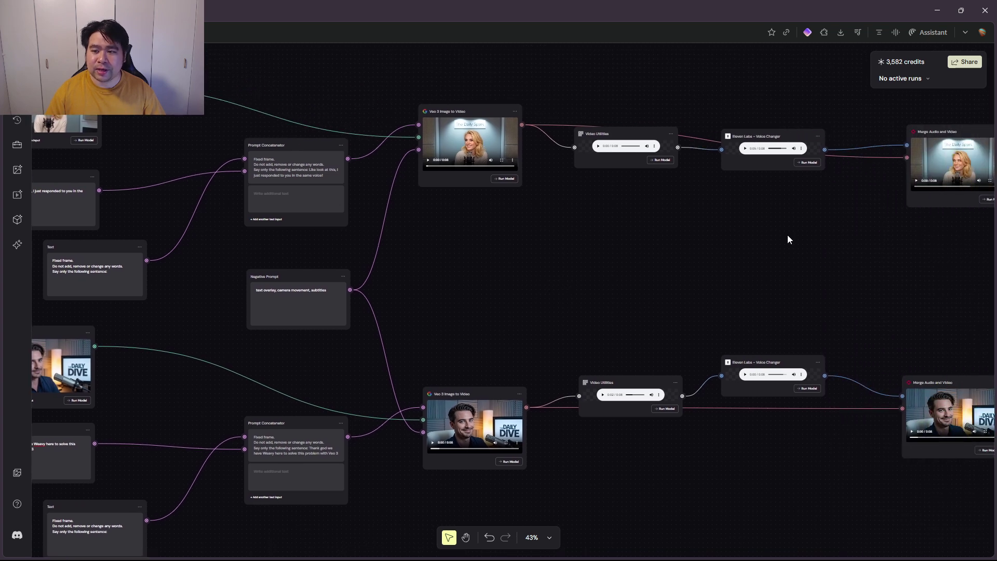
{"action": "left_click_drag", "start_coordinate": [788, 236], "coordinate": [661, 245]}
{"action": "scroll", "coordinate": [675, 232], "scroll_direction": "up", "scroll_amount": 1}
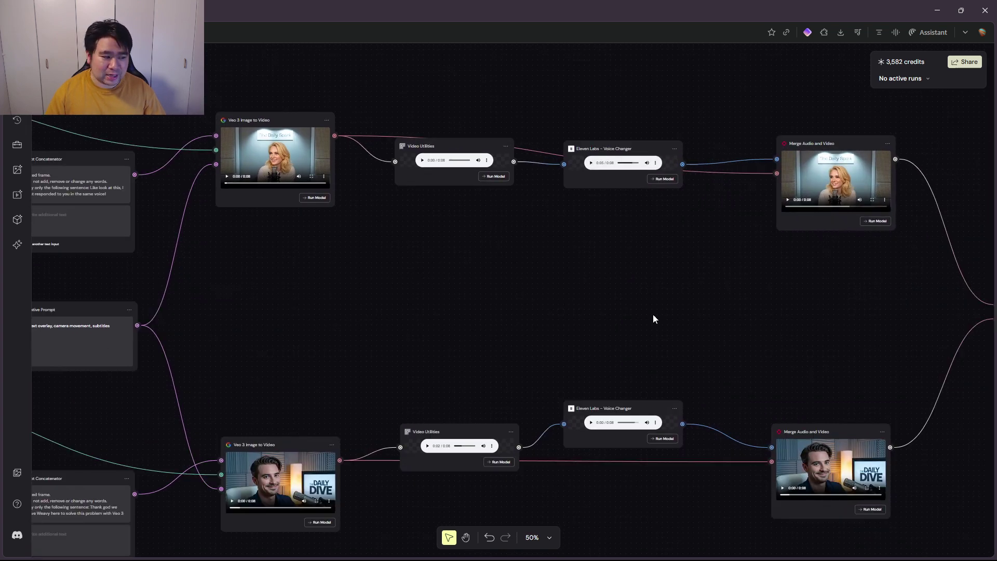
{"action": "left_click_drag", "start_coordinate": [819, 321], "coordinate": [645, 302]}
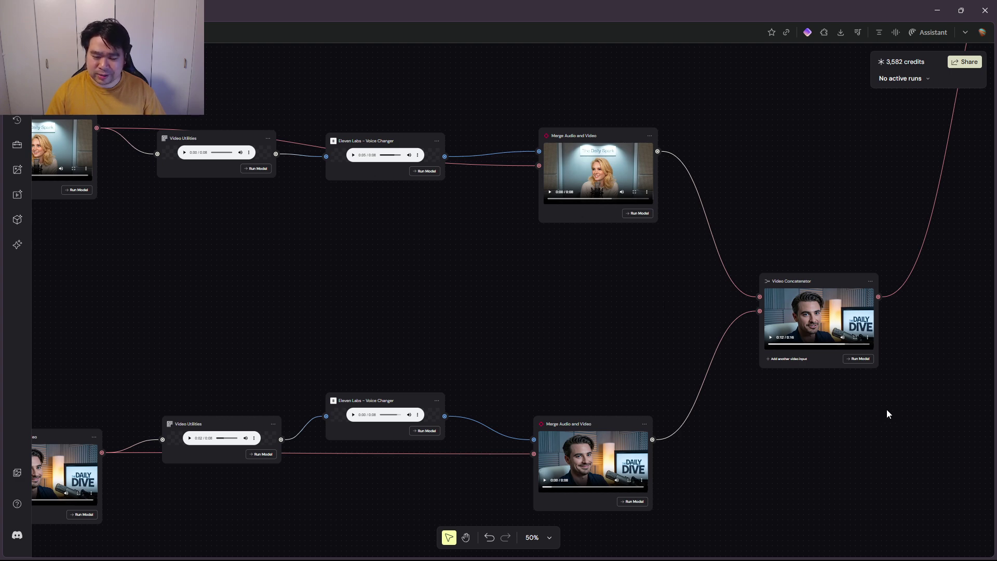
{"action": "left_click_drag", "start_coordinate": [887, 409], "coordinate": [526, 415]}
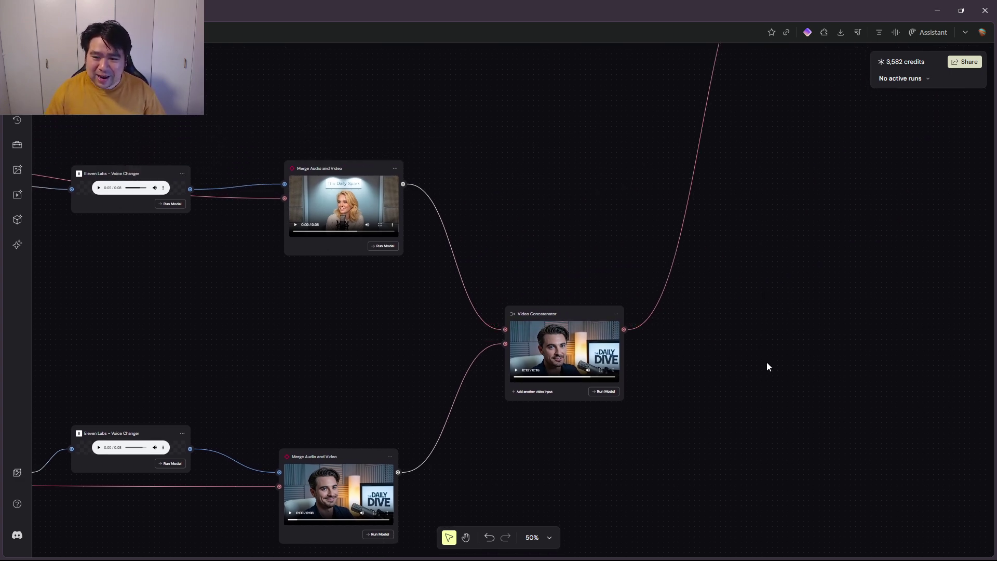
{"action": "scroll", "coordinate": [606, 293], "scroll_direction": "up", "scroll_amount": 1}
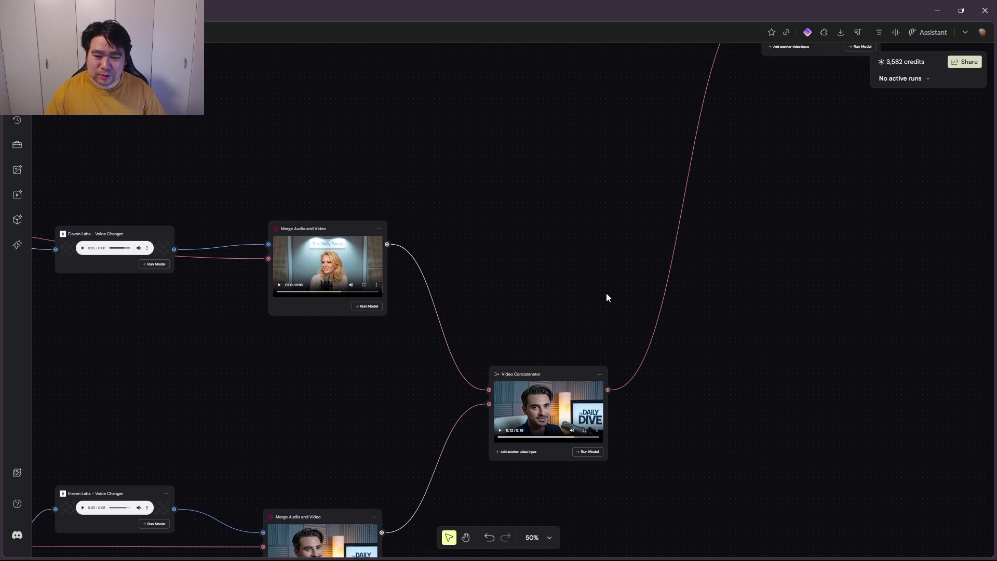
{"action": "scroll", "coordinate": [606, 293], "scroll_direction": "down", "scroll_amount": 1}
{"action": "scroll", "coordinate": [710, 244], "scroll_direction": "up", "scroll_amount": 3}
{"action": "scroll", "coordinate": [678, 379], "scroll_direction": "right", "scroll_amount": 2}
{"action": "scroll", "coordinate": [628, 280], "scroll_direction": "up", "scroll_amount": 5}
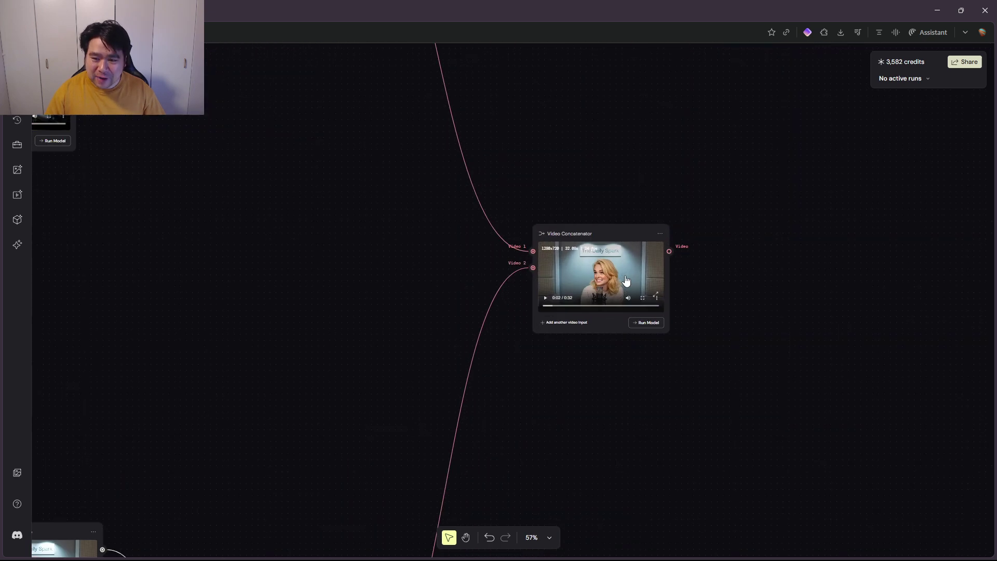
{"action": "scroll", "coordinate": [626, 281], "scroll_direction": "up", "scroll_amount": 1}
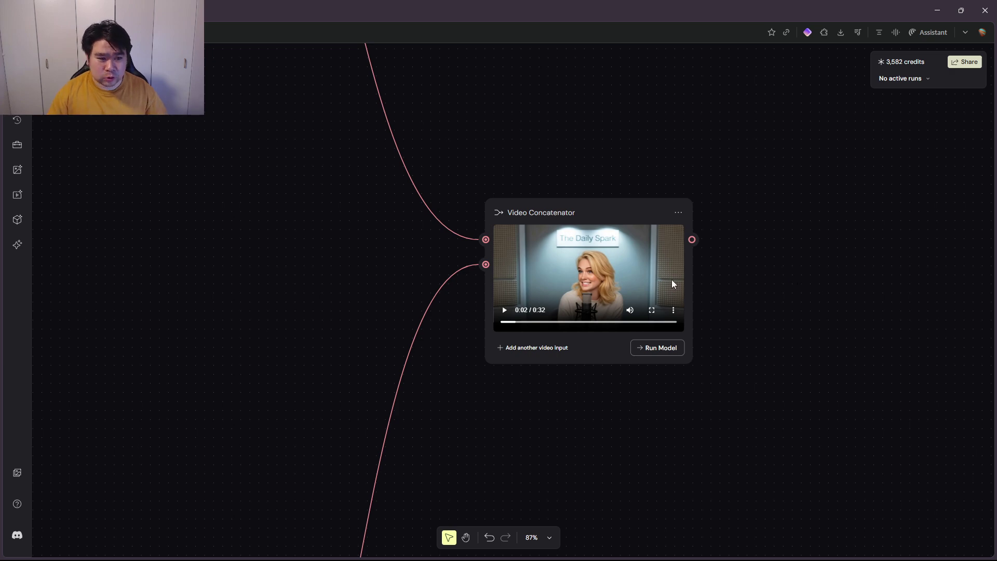
{"action": "scroll", "coordinate": [261, 384], "scroll_direction": "down", "scroll_amount": 10}
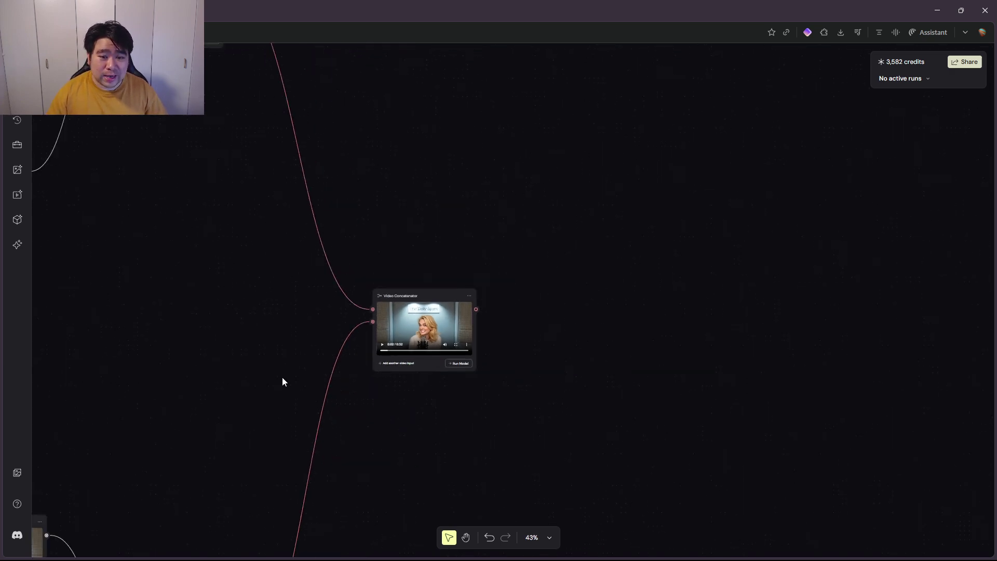
{"action": "scroll", "coordinate": [189, 350], "scroll_direction": "down", "scroll_amount": 3}
{"action": "scroll", "coordinate": [483, 372], "scroll_direction": "left", "scroll_amount": 10}
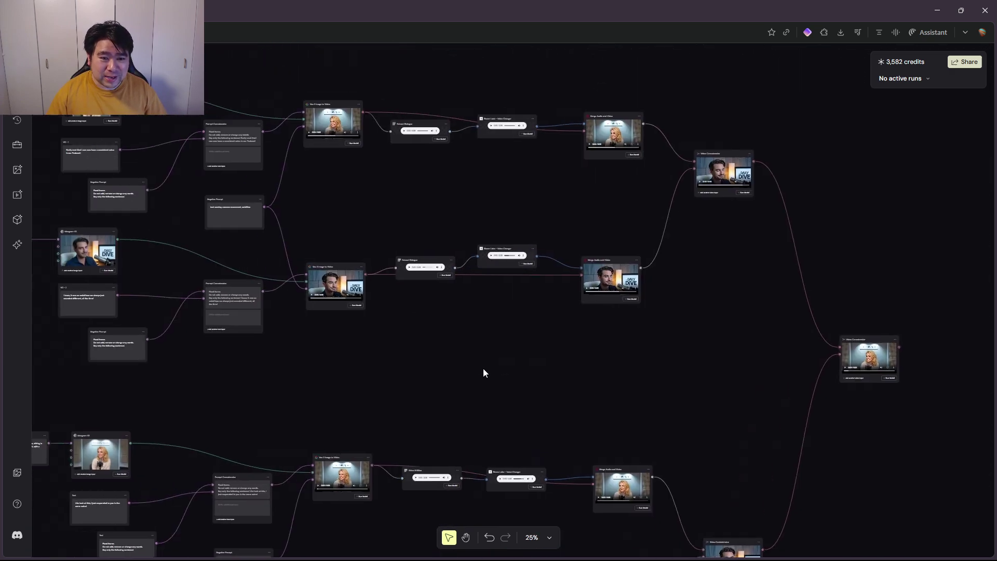
{"action": "scroll", "coordinate": [383, 415], "scroll_direction": "up", "scroll_amount": 1}
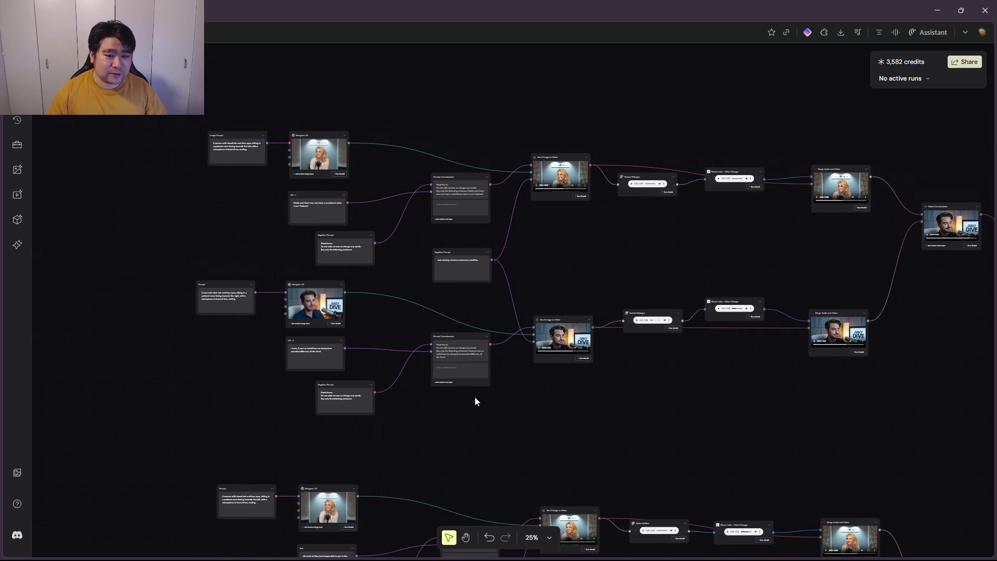
{"action": "scroll", "coordinate": [170, 274], "scroll_direction": "up", "scroll_amount": 5}
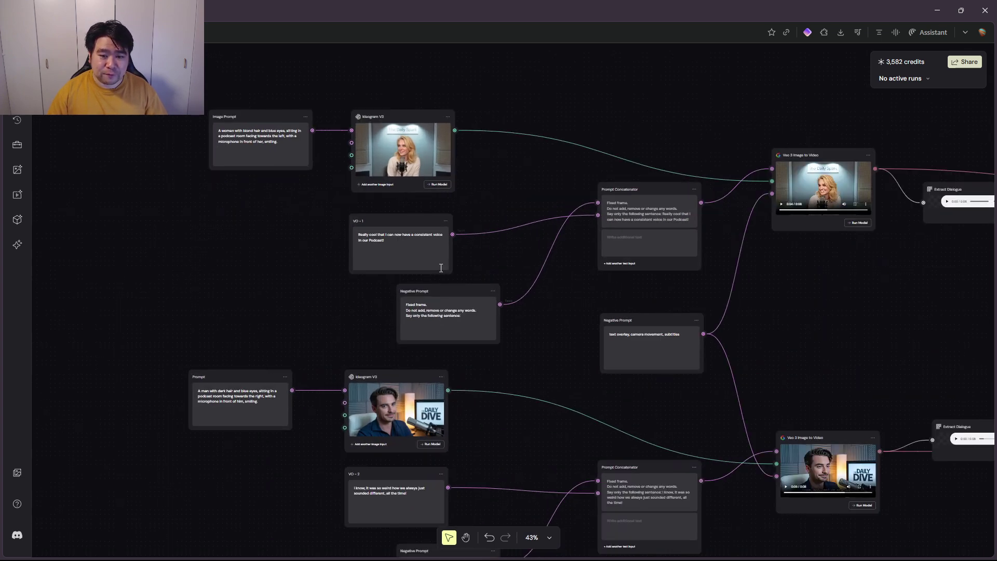
{"action": "left_click_drag", "start_coordinate": [585, 380], "coordinate": [526, 350]}
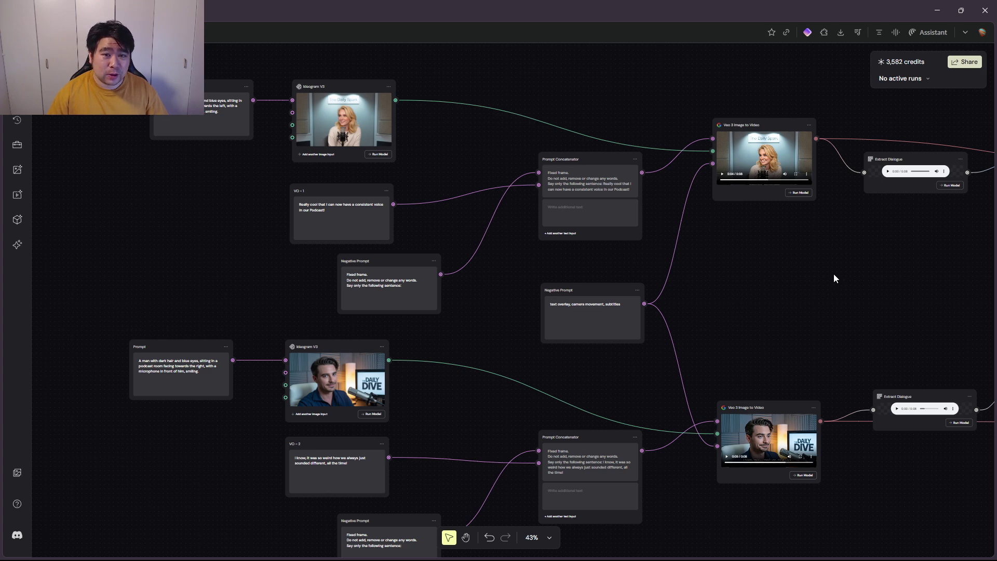
{"action": "left_click_drag", "start_coordinate": [866, 272], "coordinate": [681, 316]}
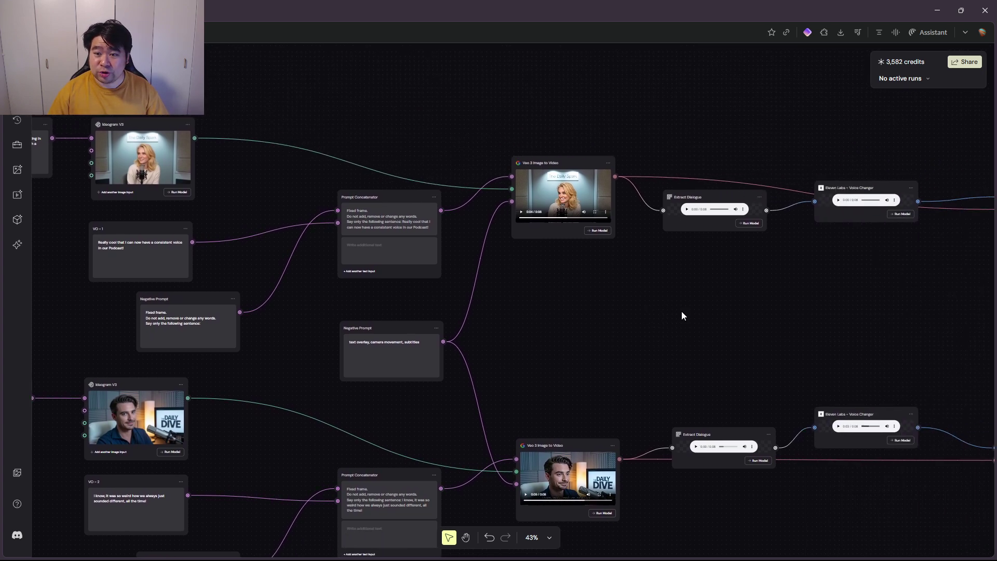
{"action": "left_click_drag", "start_coordinate": [731, 346], "coordinate": [592, 321]}
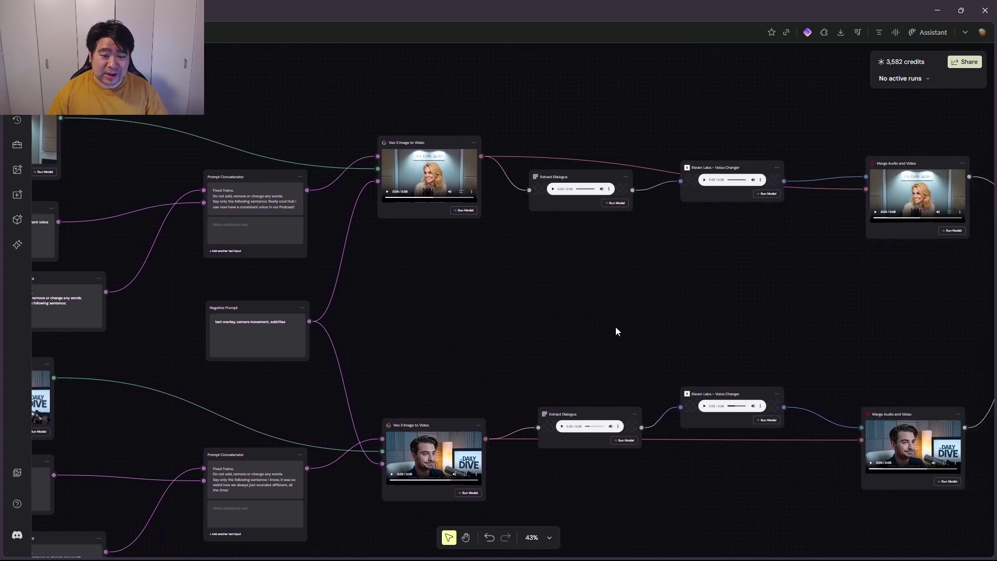
{"action": "left_click_drag", "start_coordinate": [740, 323], "coordinate": [442, 278]}
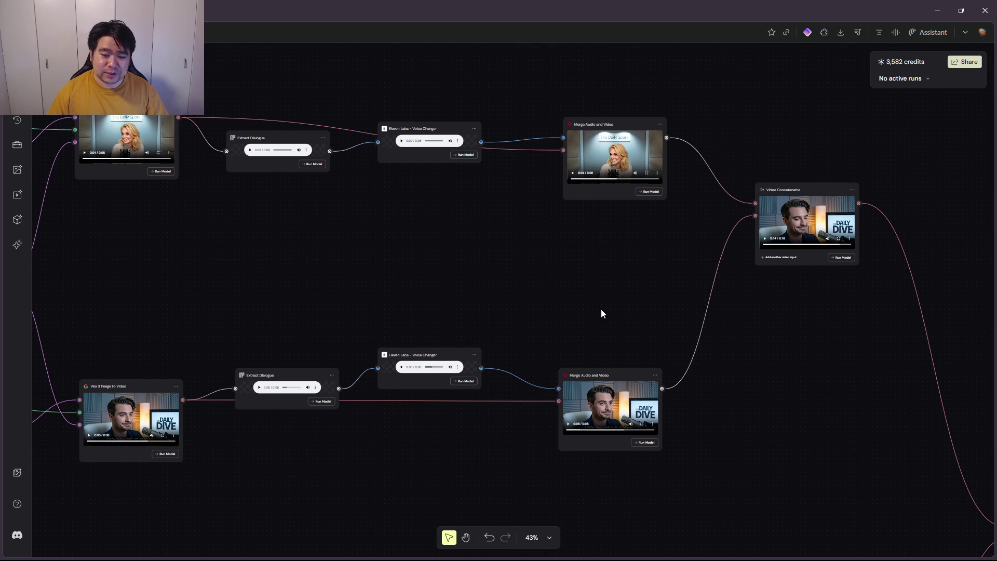